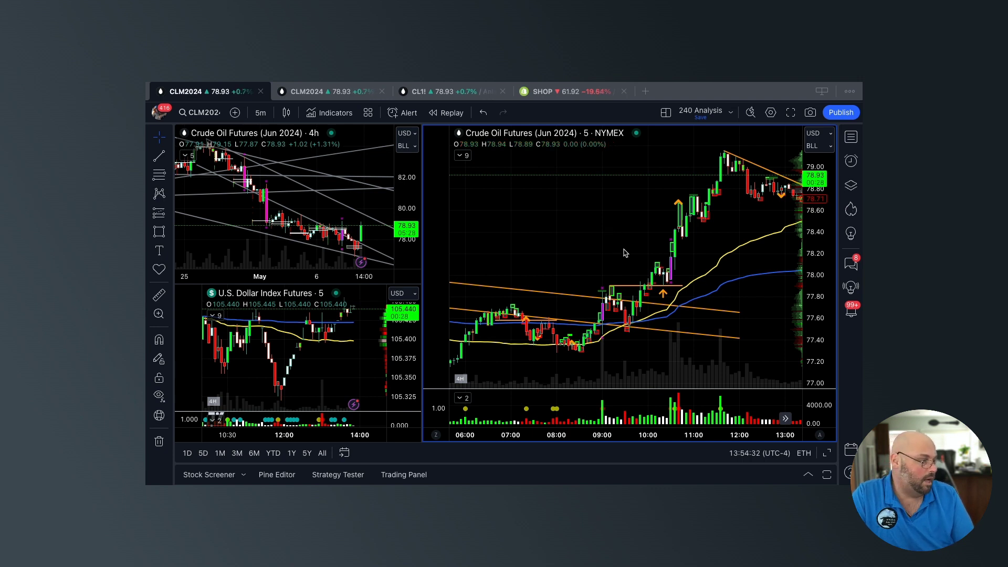
Draw a horizontal trend line at 77.28 from about 08:00 to 09:00 beneath the consolidation lows on the 5-minute crude oil chart
scroll(625, 253, "down", 3)
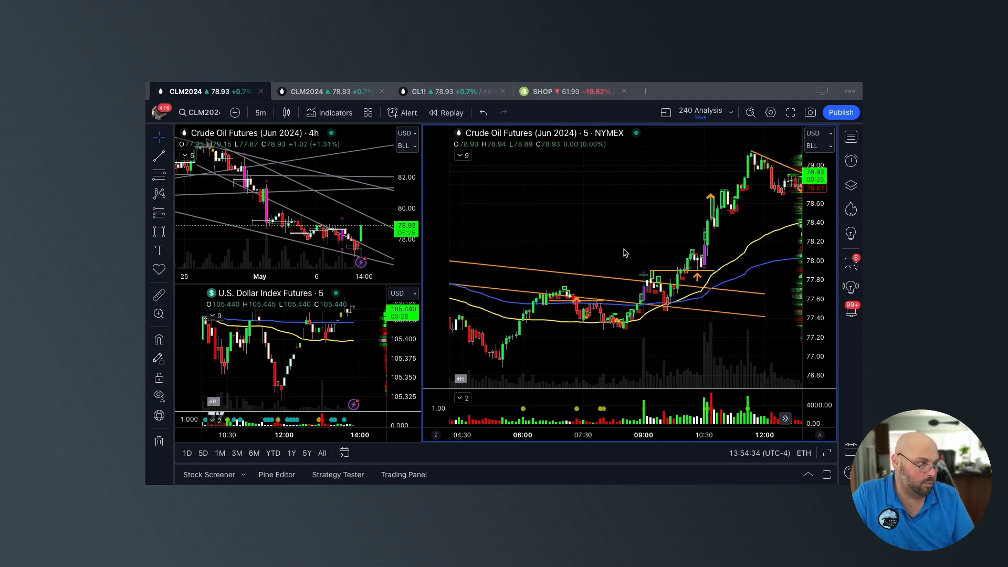
scroll(625, 253, "up", 3)
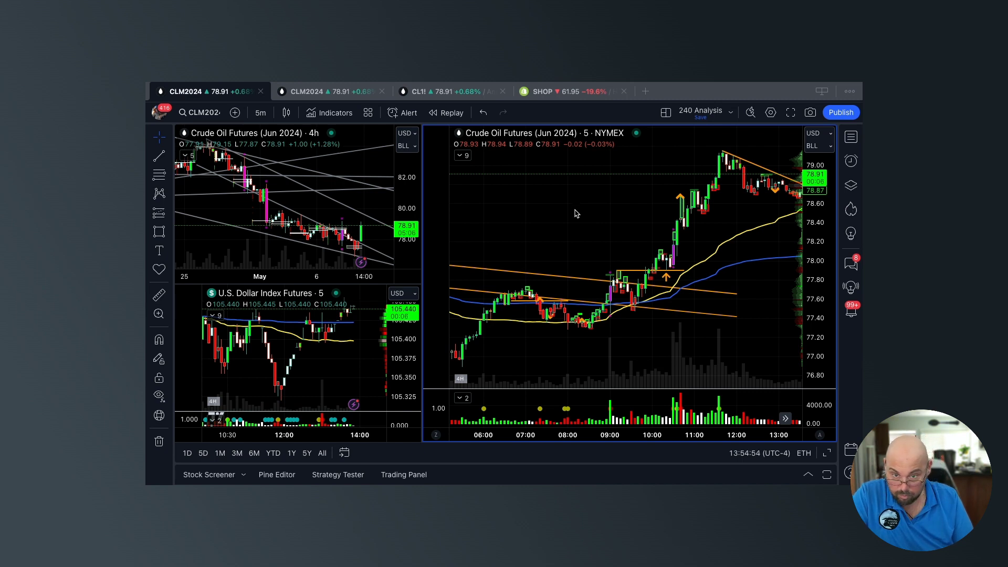
scroll(624, 220, "down", 4)
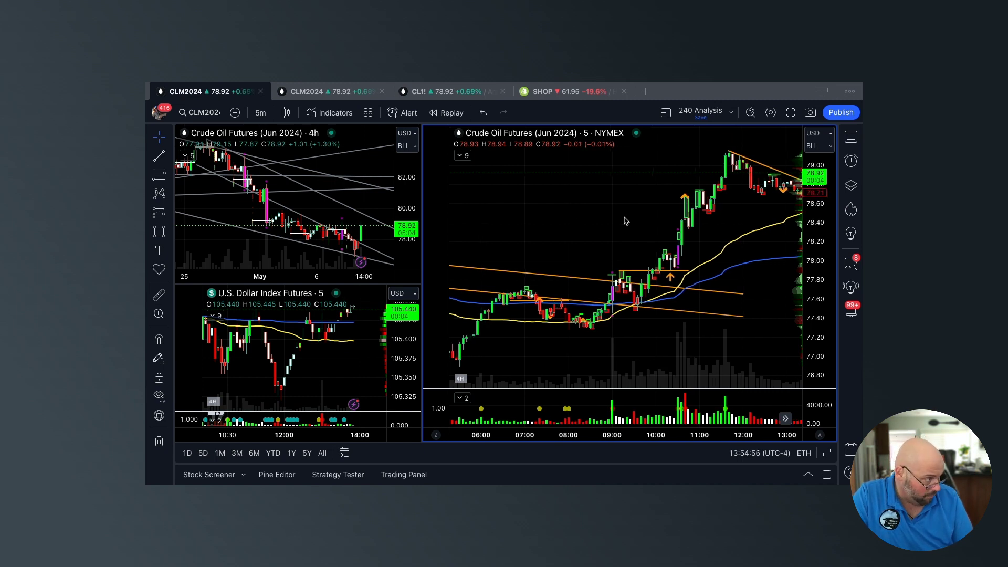
scroll(624, 219, "down", 4)
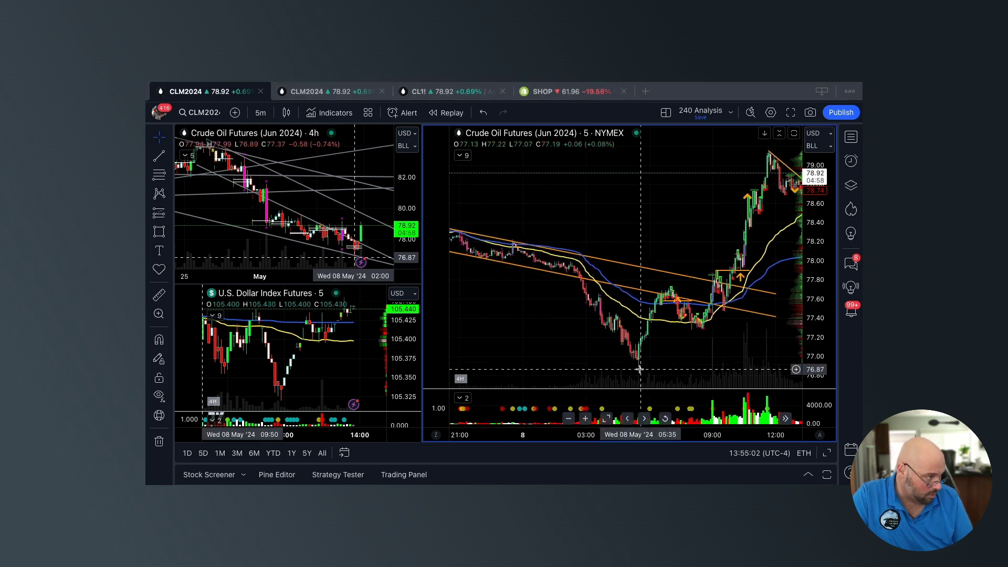
scroll(631, 303, "up", 4)
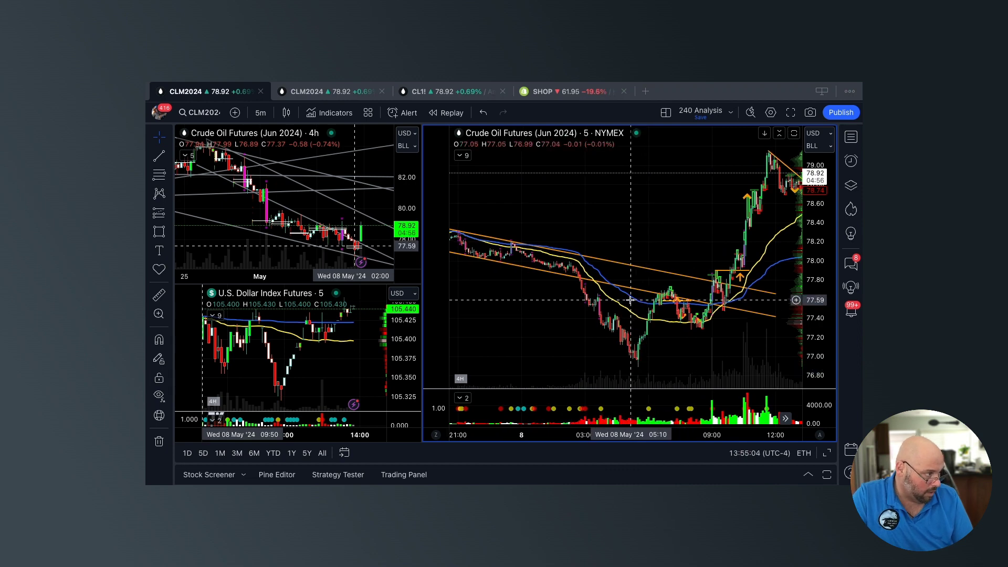
scroll(631, 303, "left", 10)
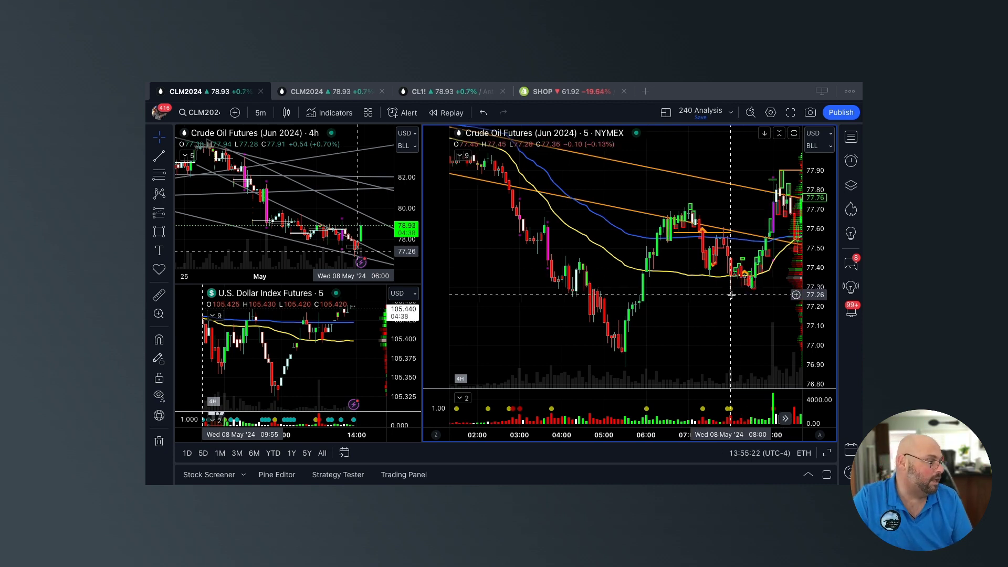
left_click_drag(743, 287, 693, 292)
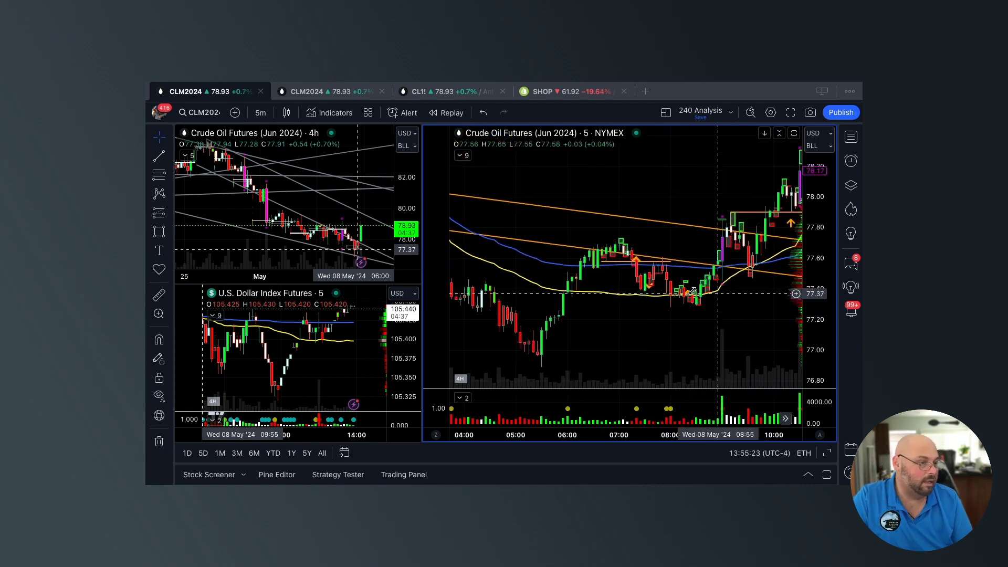
left_click(159, 158)
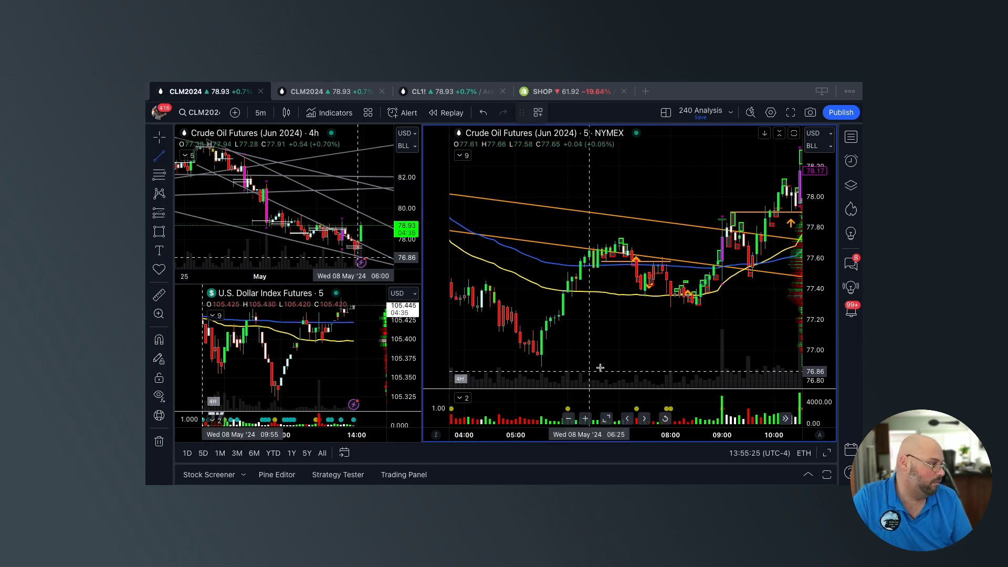
left_click(671, 308)
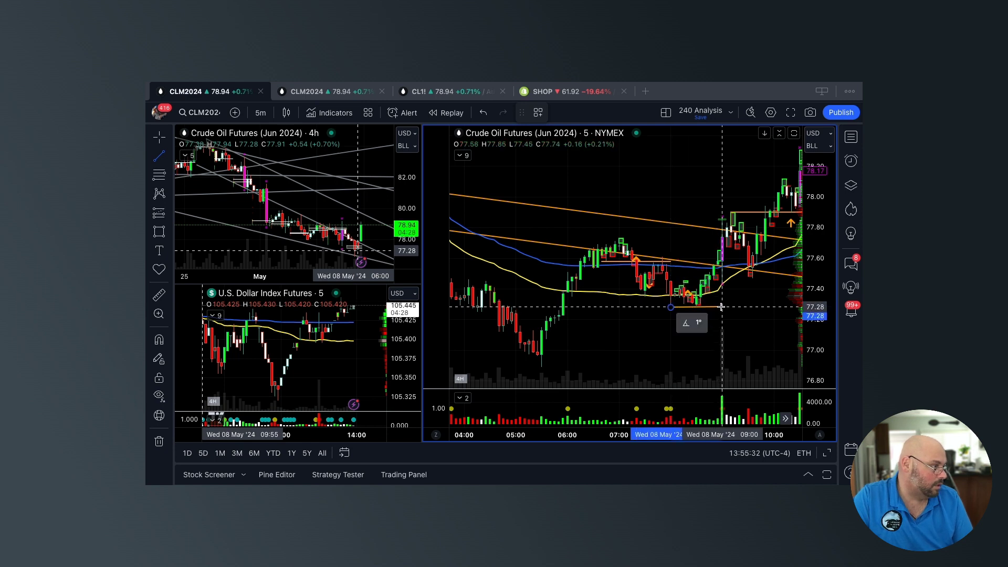
left_click(722, 308)
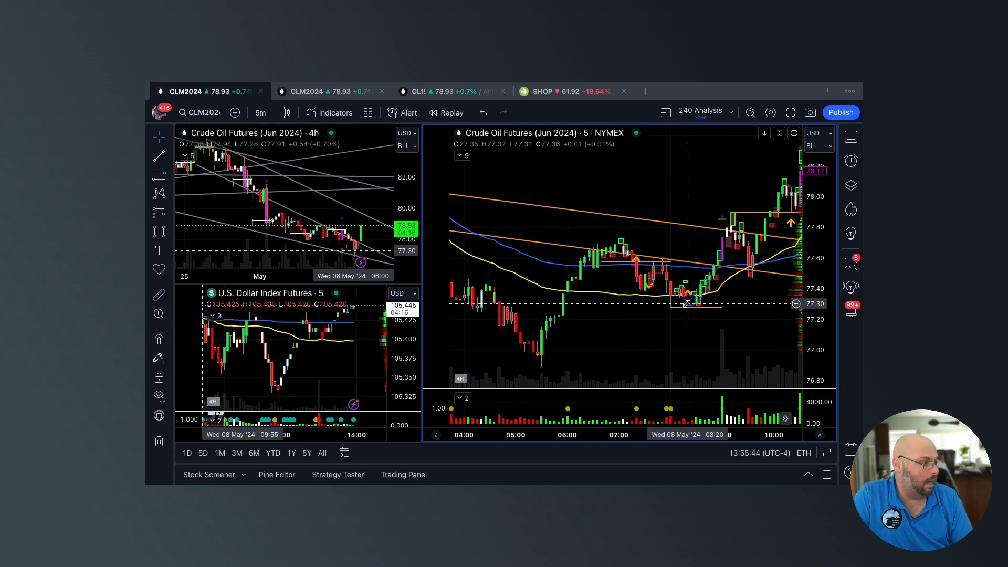
Examine the 5-minute crude oil price action from the 08:00 consolidation through the 10:20 pullback and rally to the latest candles
left_click(731, 213)
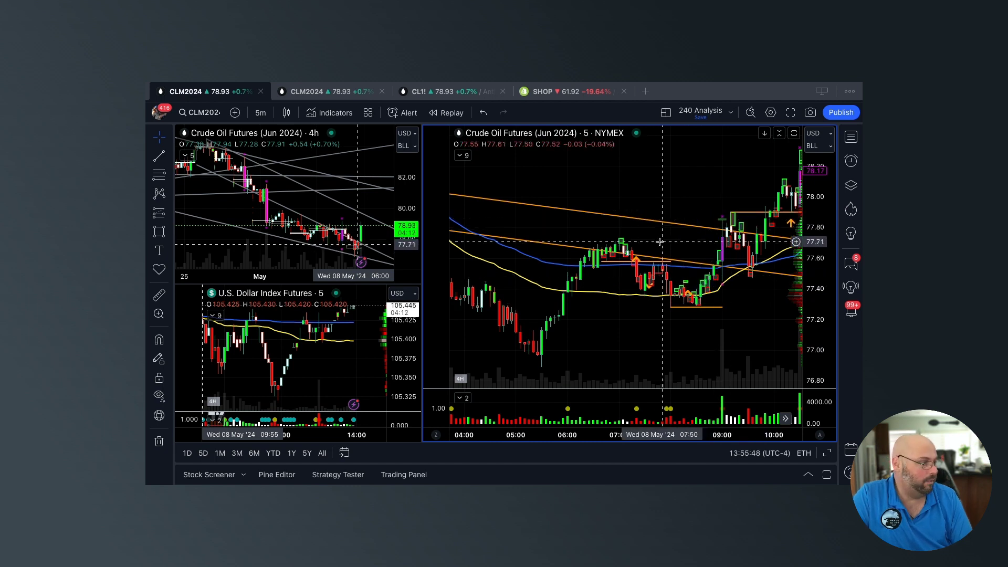
left_click_drag(634, 282, 634, 282)
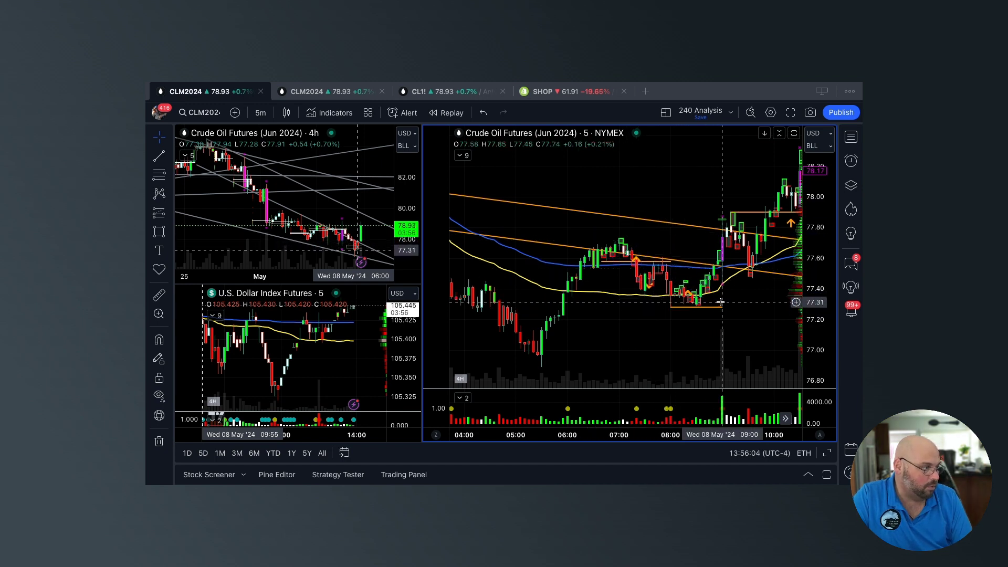
scroll(715, 300, "up", 5)
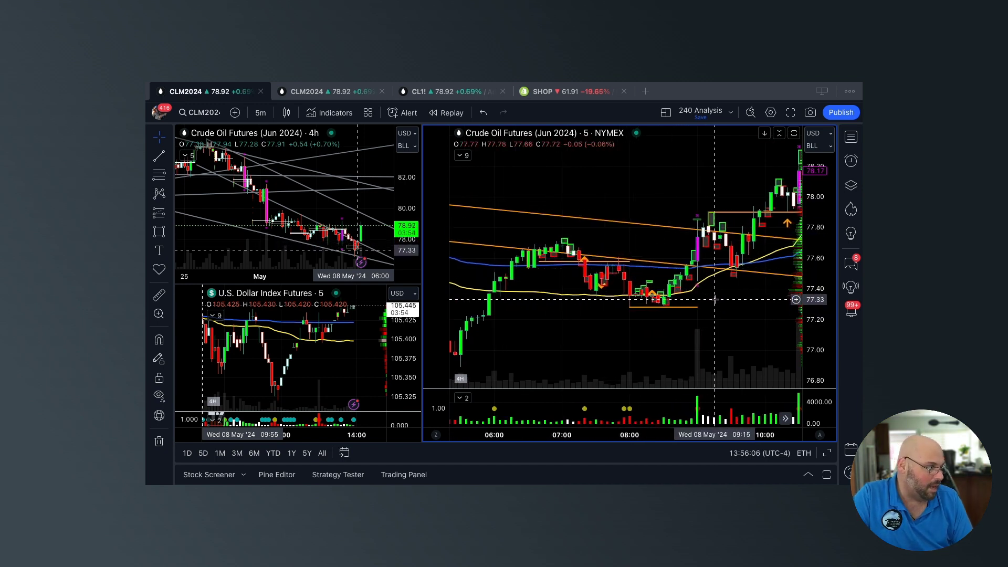
scroll(715, 299, "up", 1)
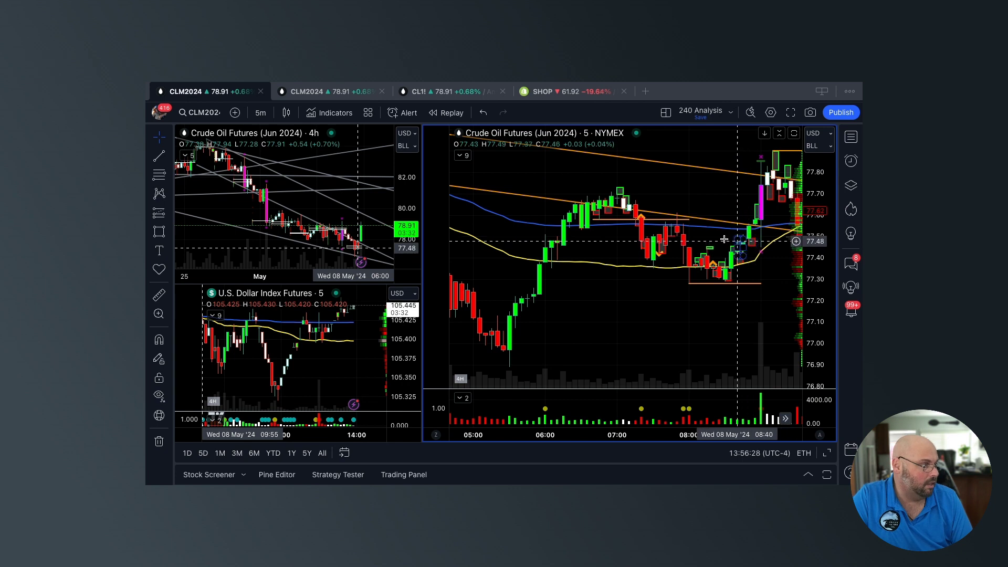
scroll(738, 237, "right", 5)
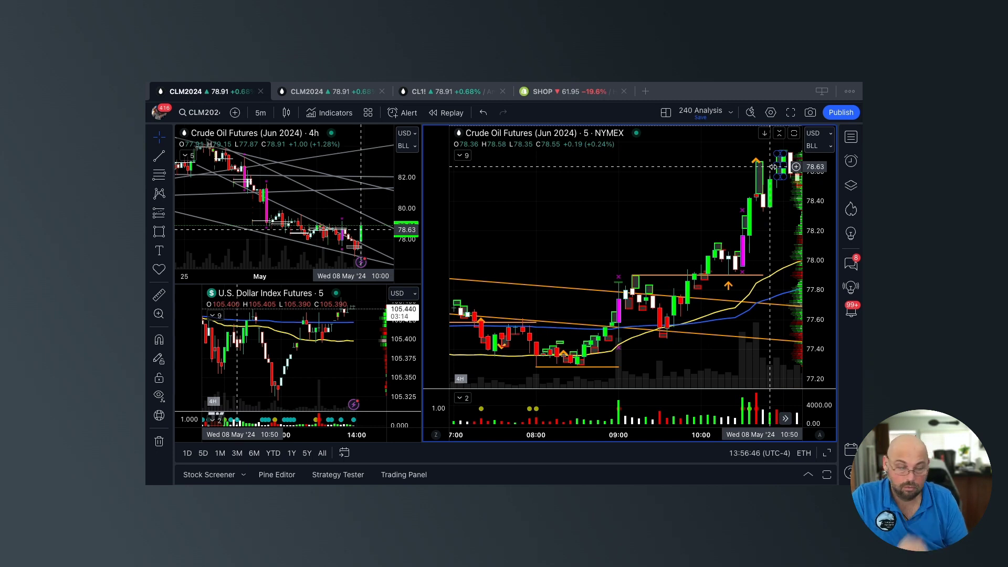
left_click(632, 277)
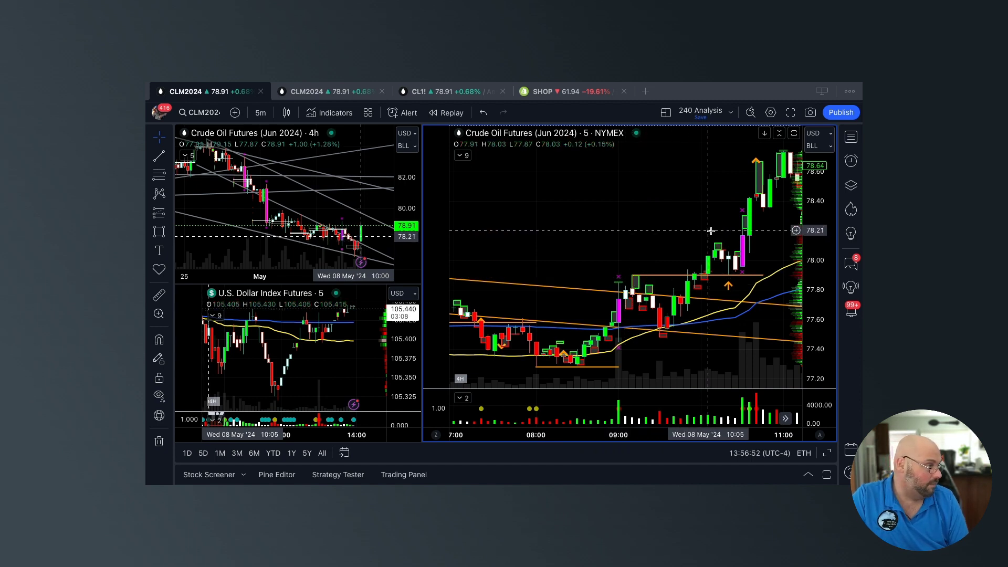
left_click(728, 275)
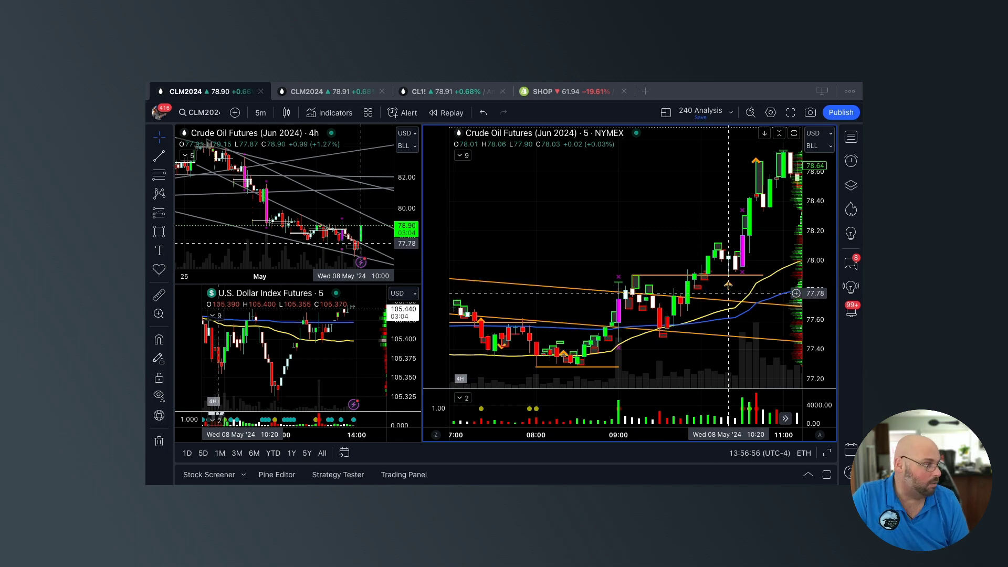
scroll(729, 283, "right", 3)
scroll(728, 281, "right", 20)
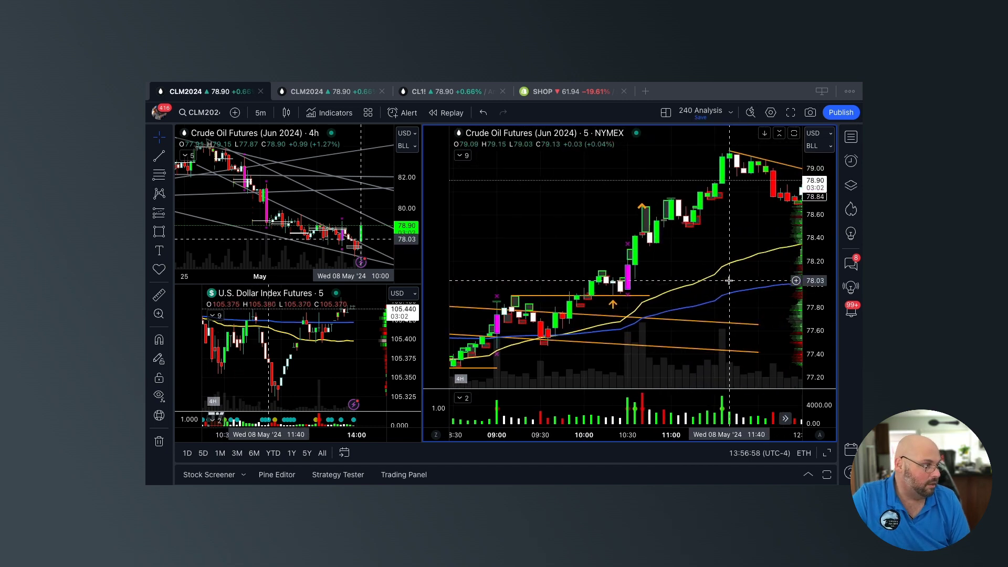
scroll(728, 280, "right", 9)
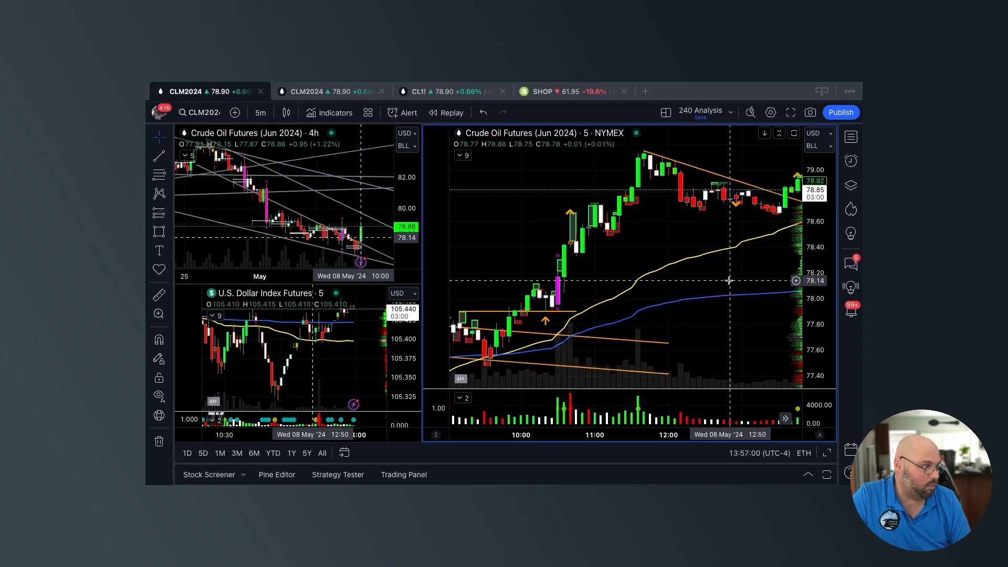
scroll(729, 280, "down", 1)
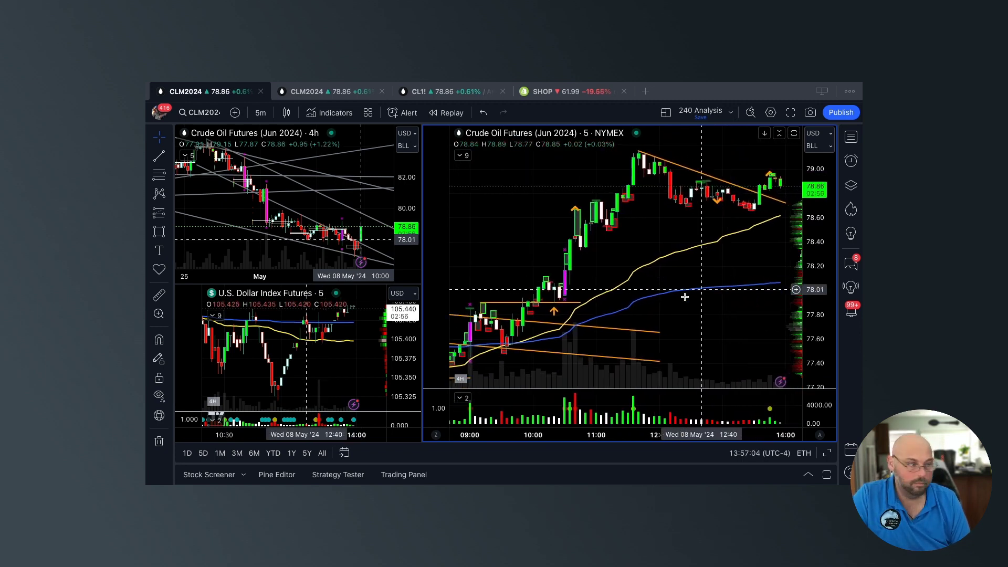
left_click(503, 304)
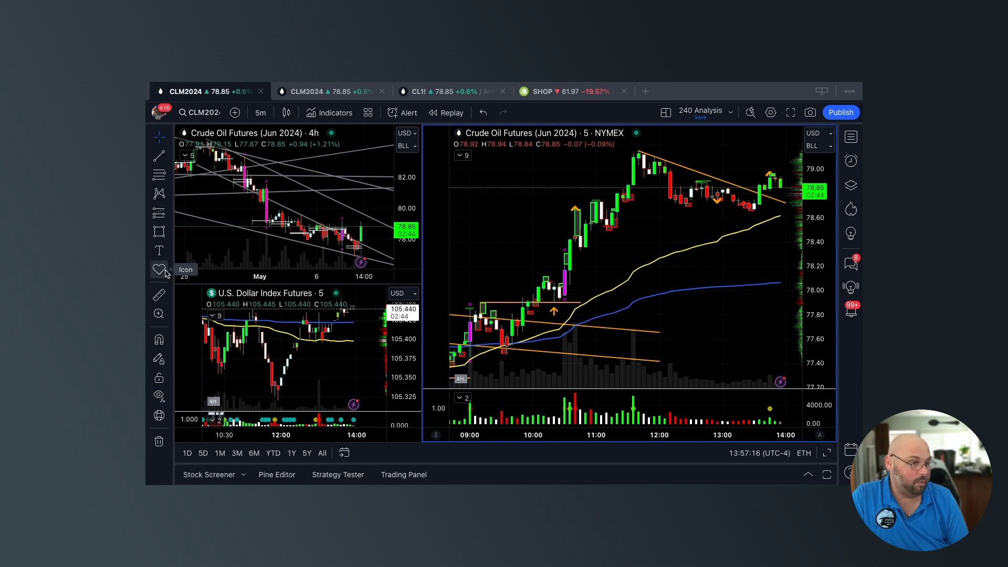
Measure the crude oil rally from about 77.96 at 10:20 up to the 11:45 high, and clear the measurement
left_click(158, 295)
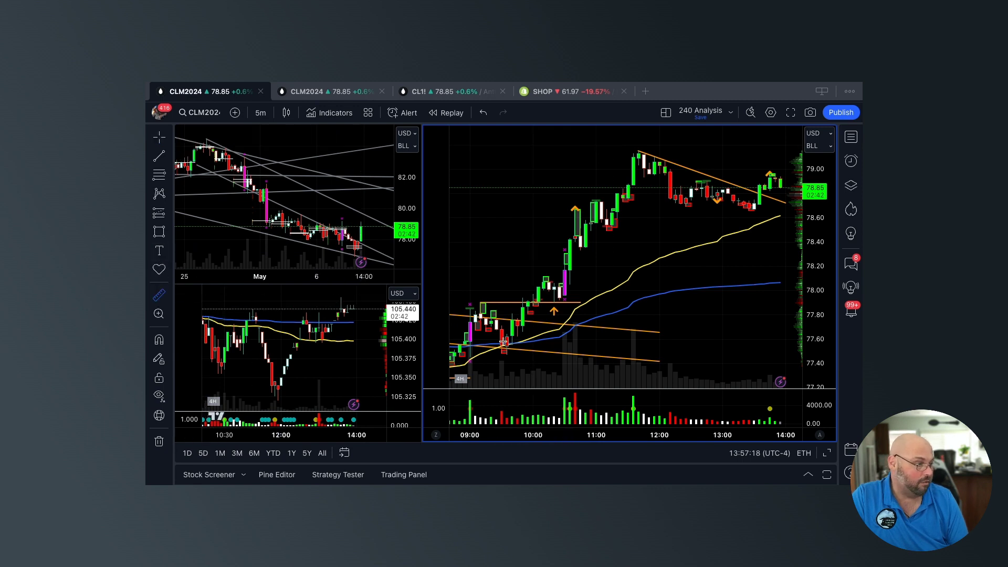
left_click(556, 296)
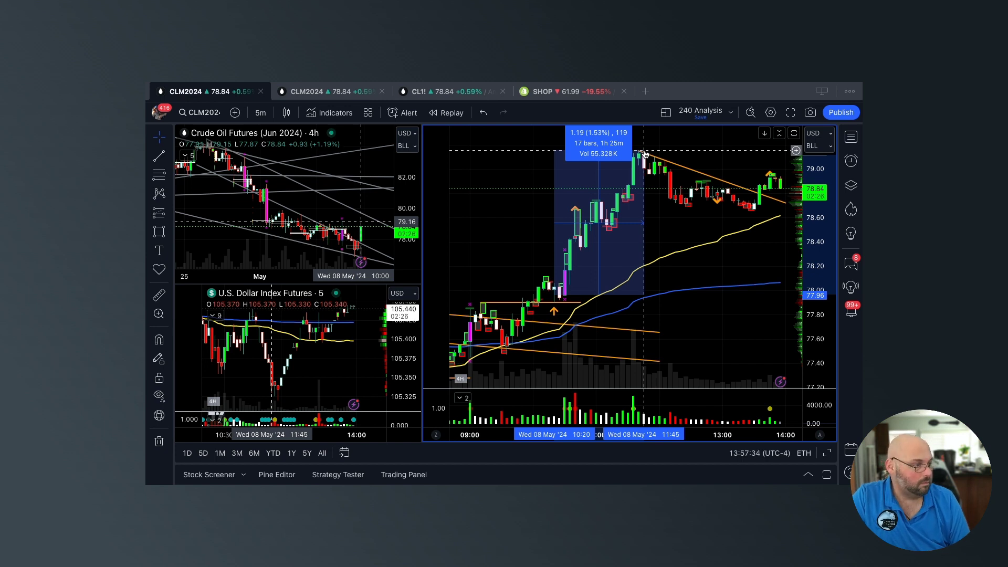
left_click(650, 258)
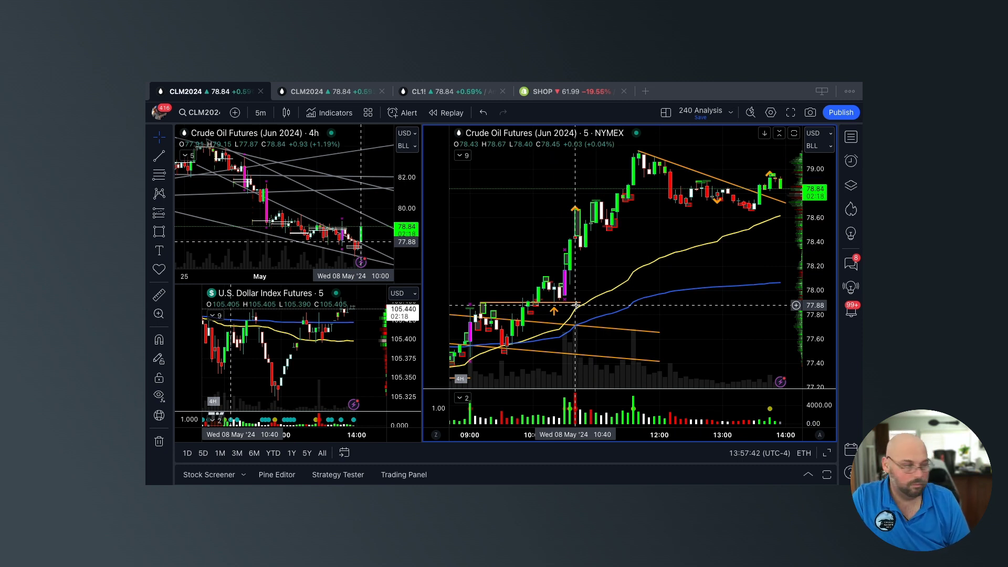
Examine the pullback to the horizontal line drawn from the 09:10 high, the preceding 08:00 base and the descending trend line after the peak
left_click(554, 304)
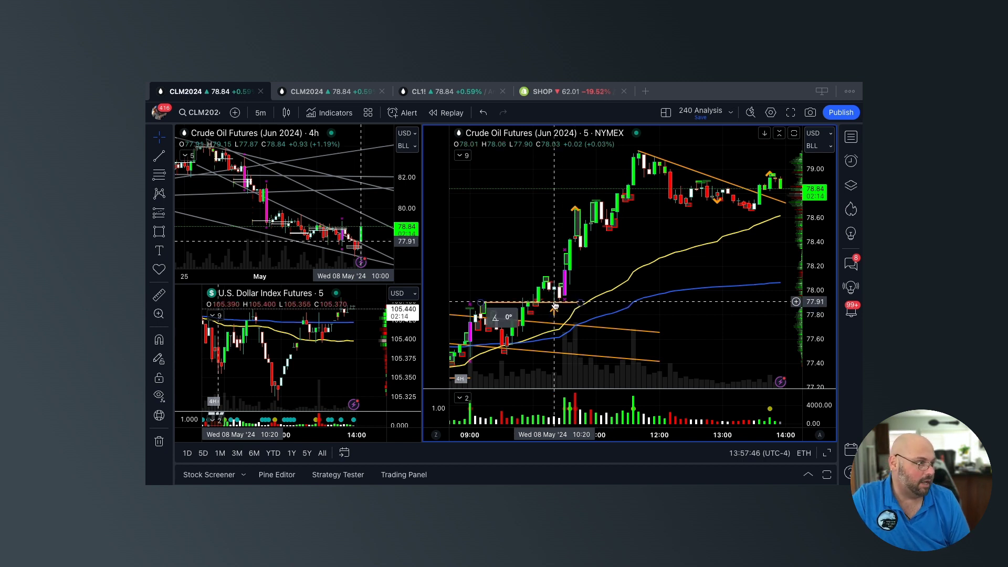
left_click(558, 301)
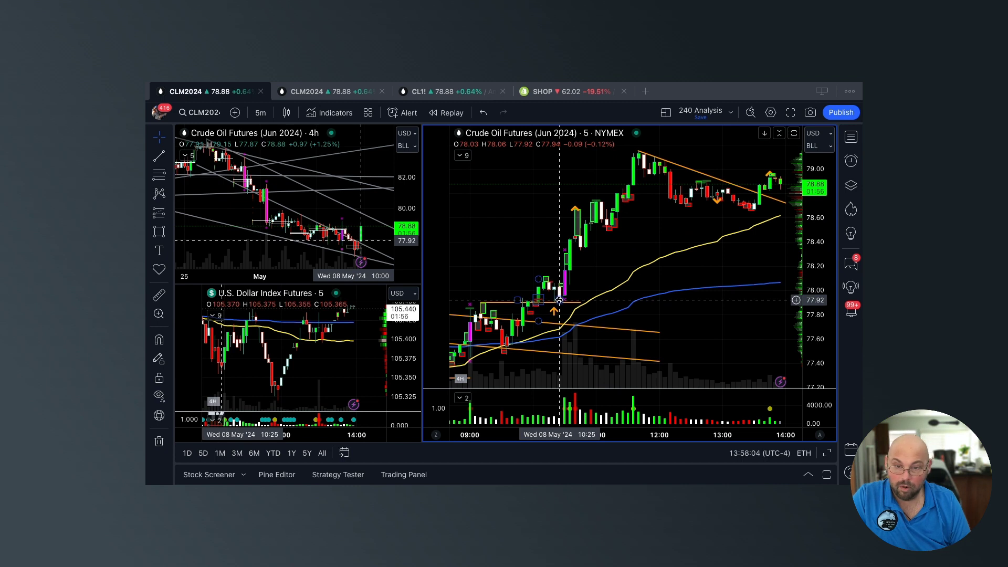
scroll(561, 298, "left", 3)
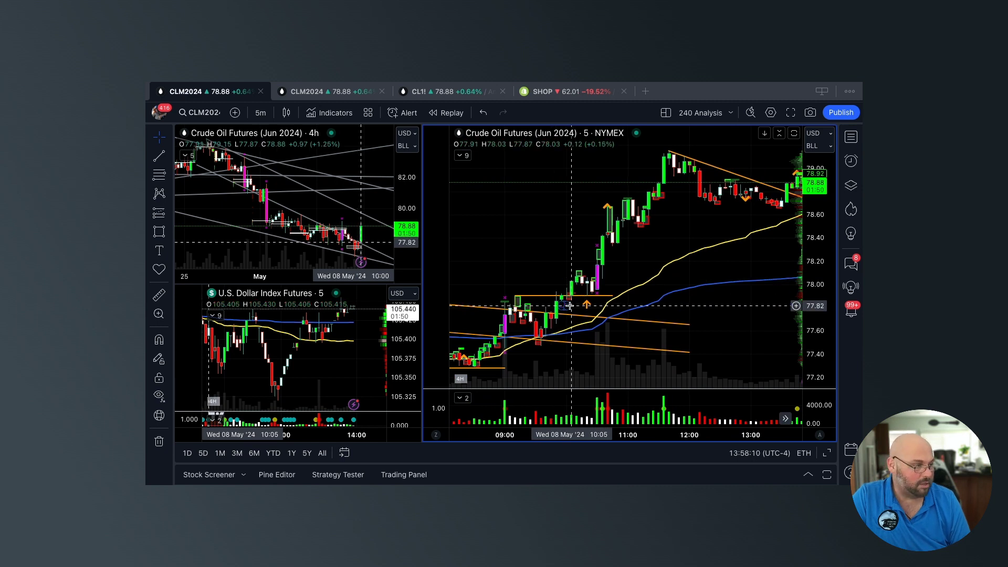
scroll(570, 307, "left", 3)
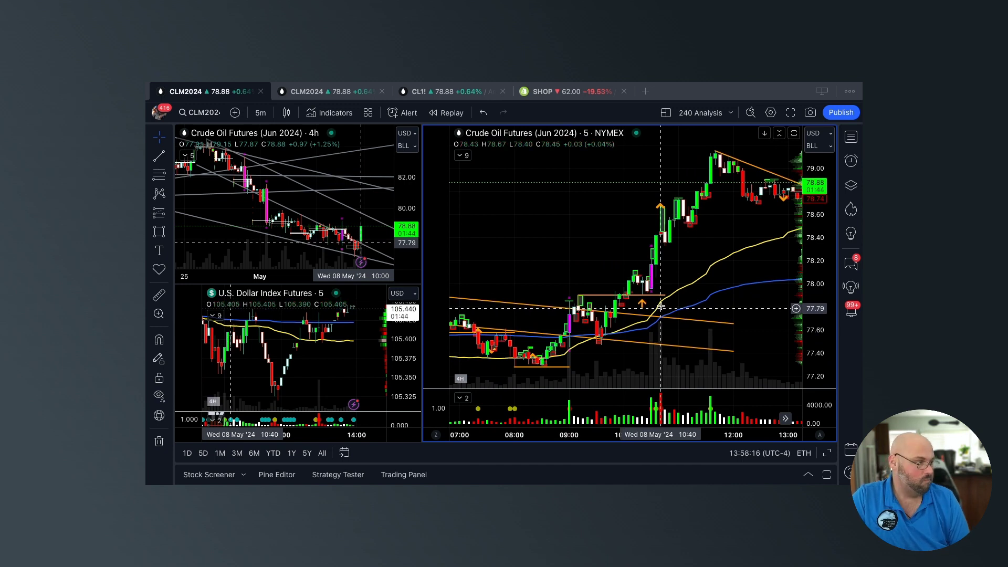
left_click_drag(664, 296, 666, 297)
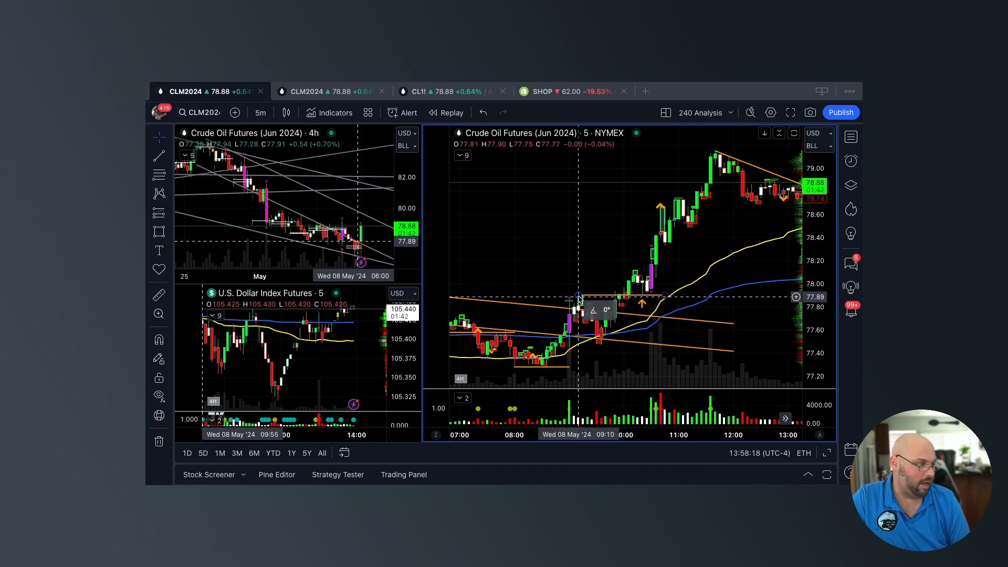
left_click(644, 297)
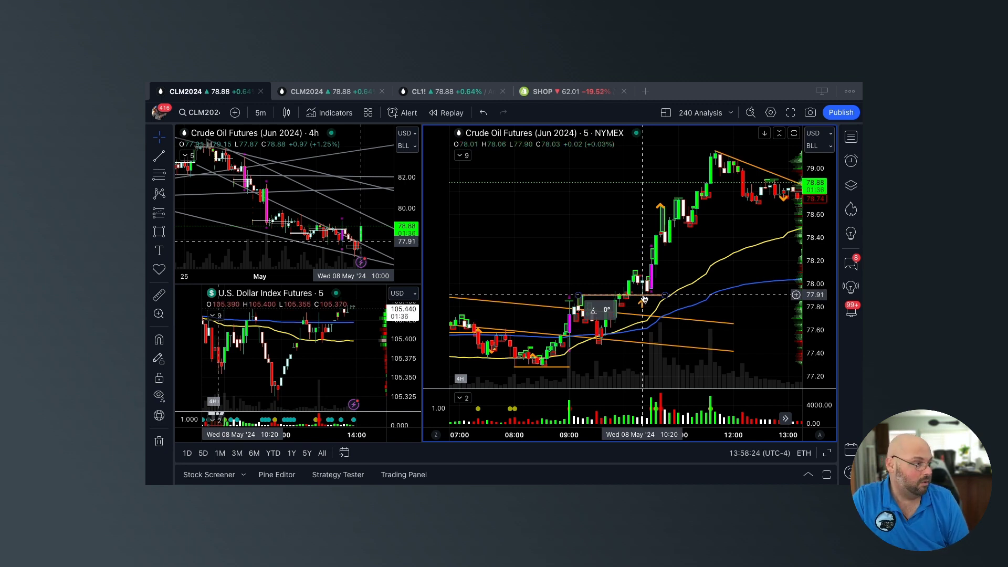
left_click(647, 292)
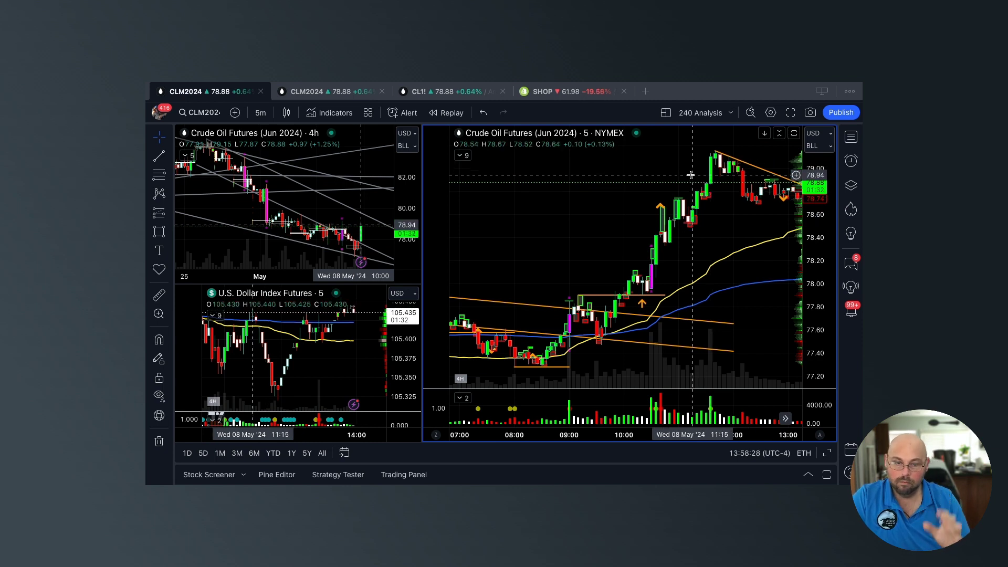
left_click(666, 296)
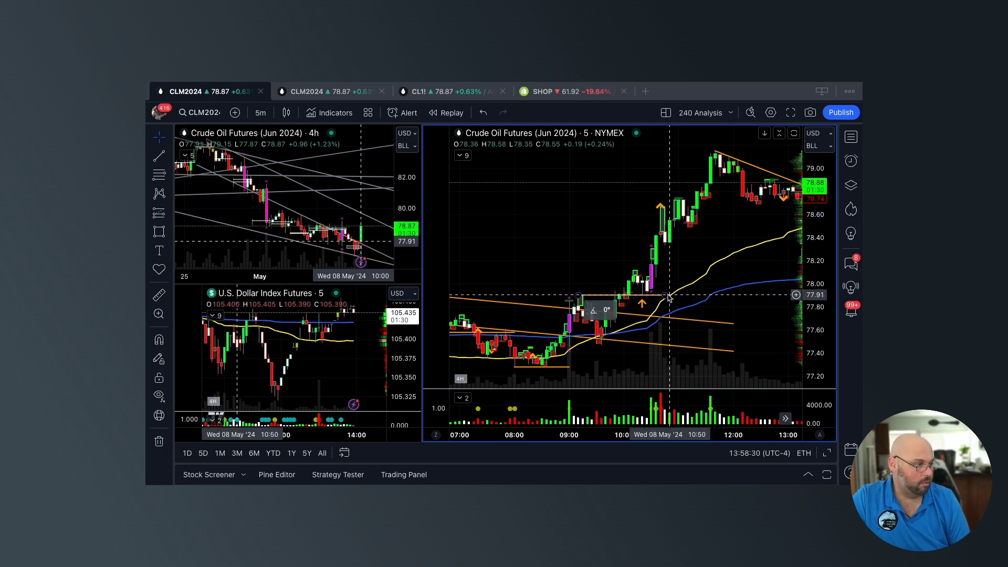
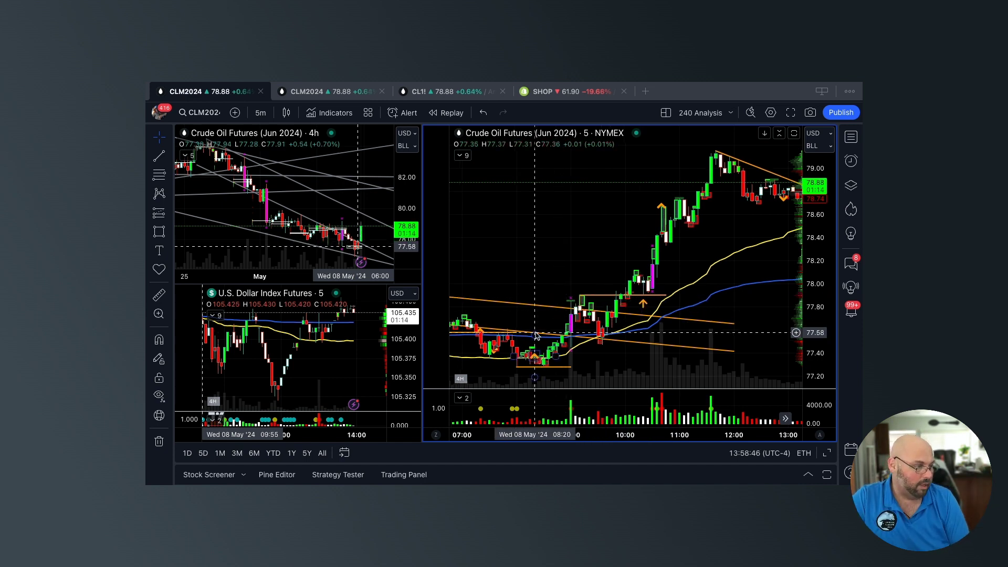
scroll(536, 336, "down", 3)
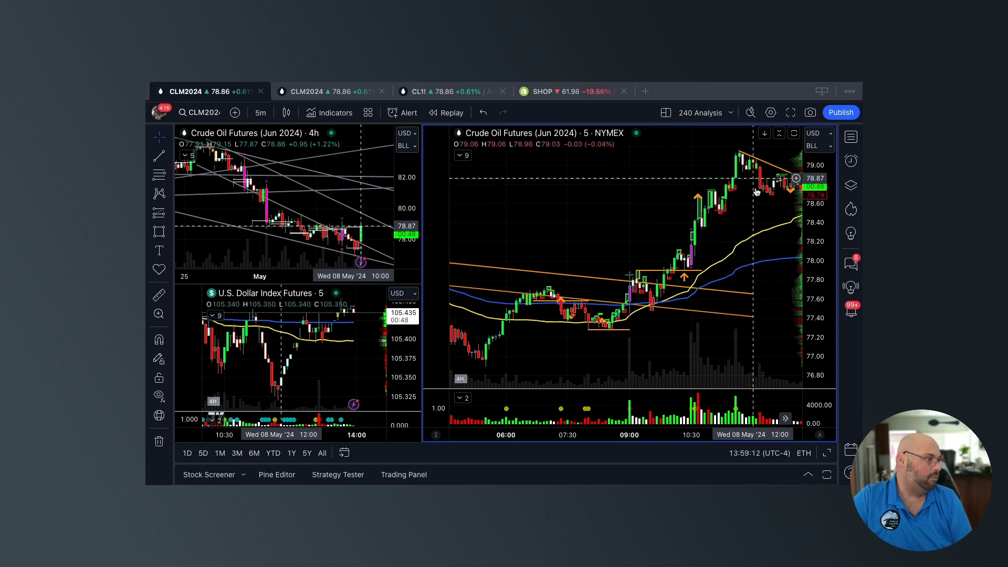
scroll(740, 173, "right", 5)
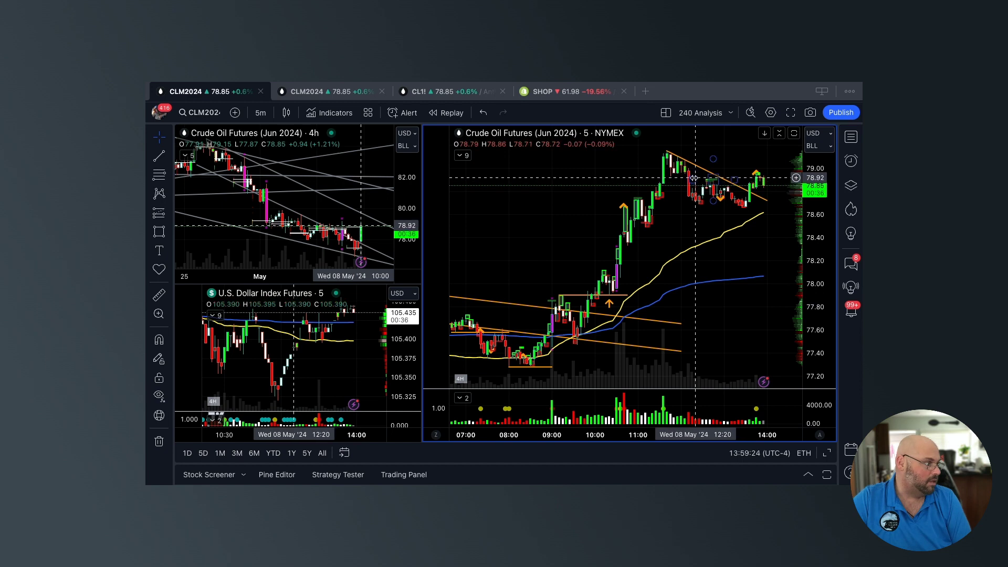
Draw a horizontal trend line at about 78.94 from 11:50 to 14:00 on the 5-minute crude oil chart, and lower it to 78.93
left_click_drag(768, 192, 767, 203)
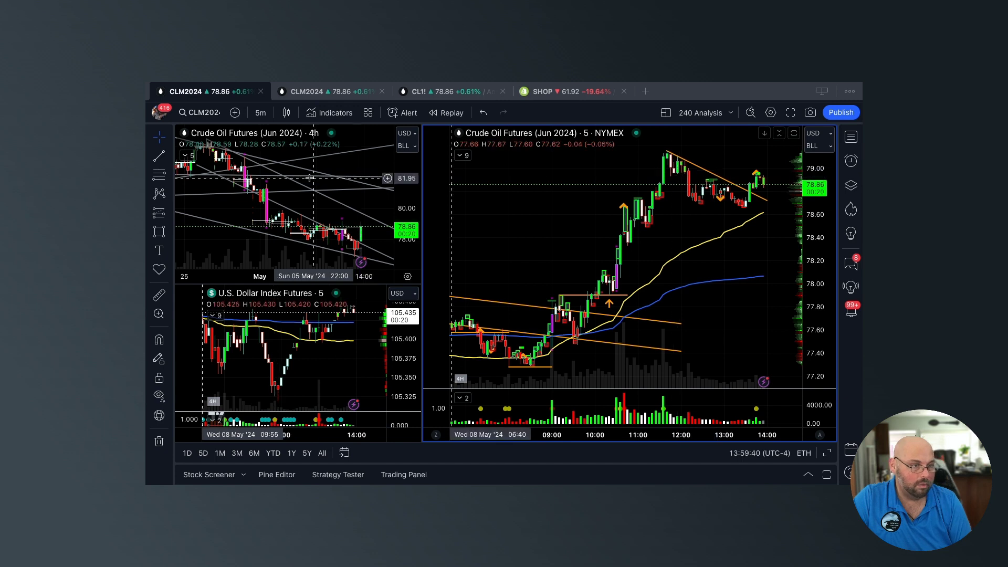
left_click(159, 156)
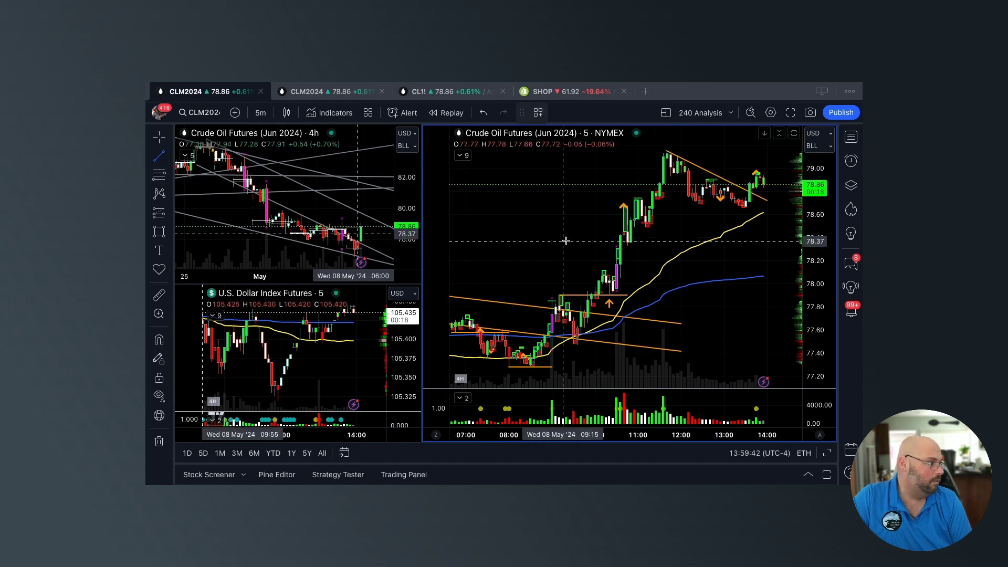
left_click(672, 176)
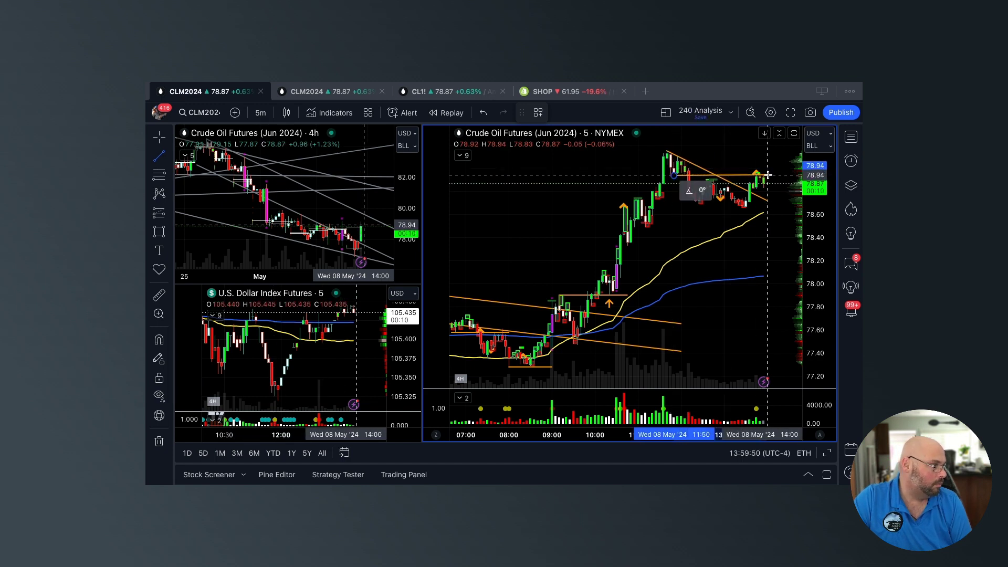
left_click(767, 175)
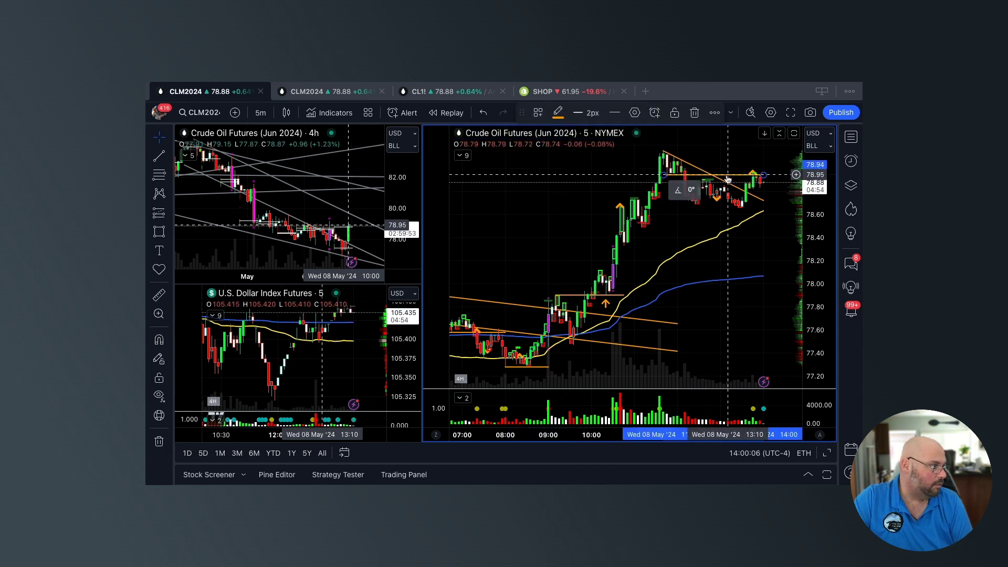
left_click(726, 177)
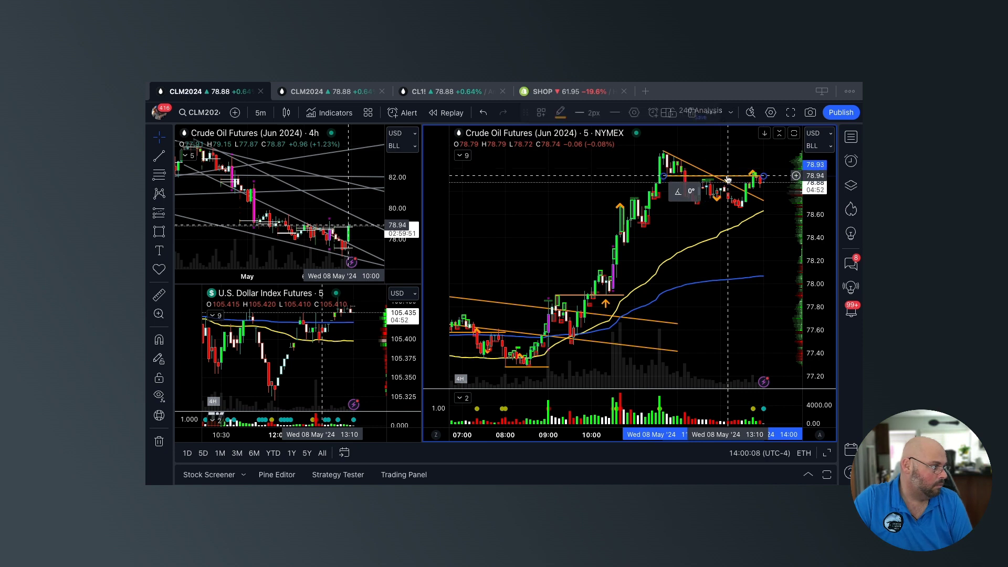
left_click(730, 156)
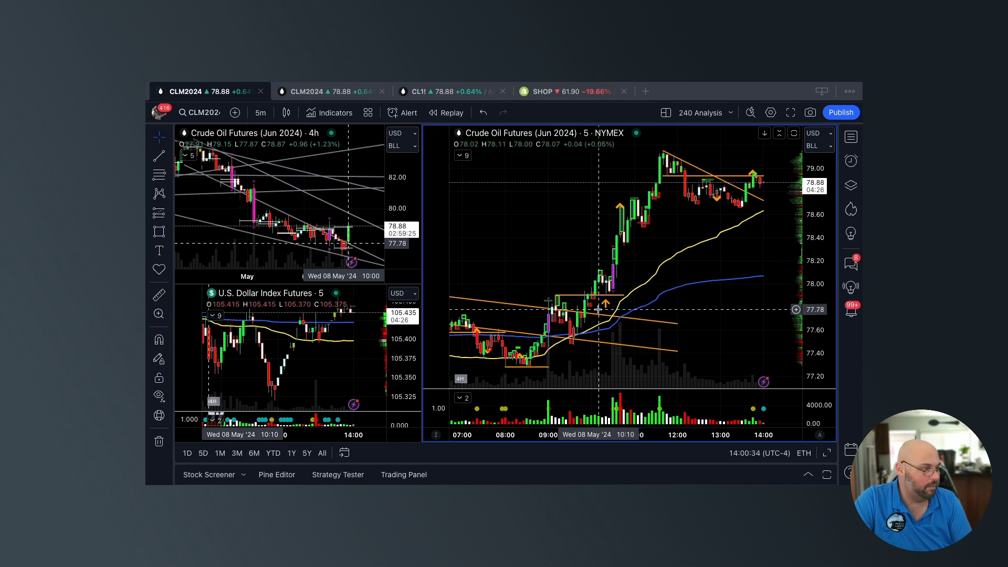
Hide all drawings and examine the bare 5-minute crude oil price action against the yellow and blue lines from the early-morning decline through the rally
scroll(577, 297, "down", 5)
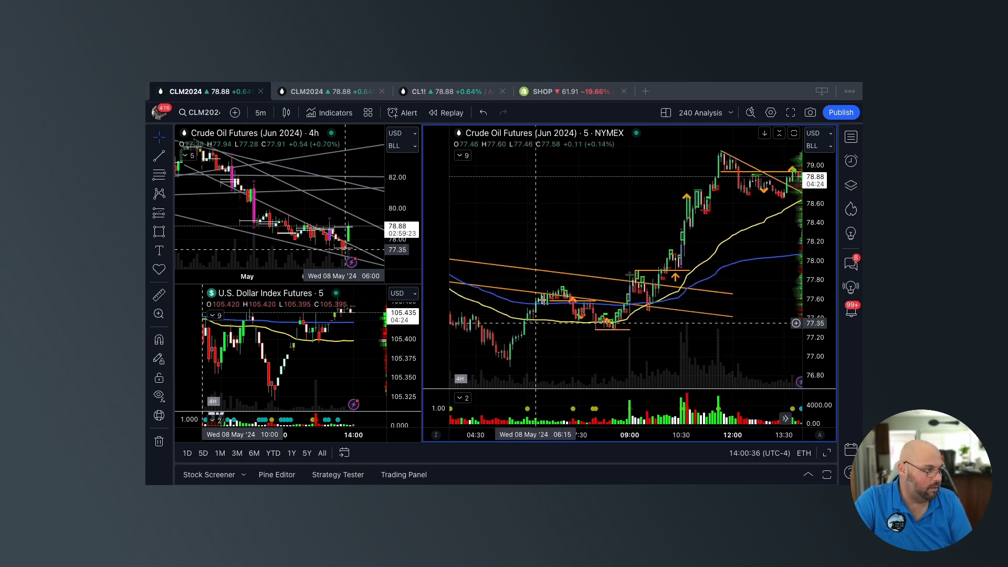
left_click_drag(629, 329, 630, 330)
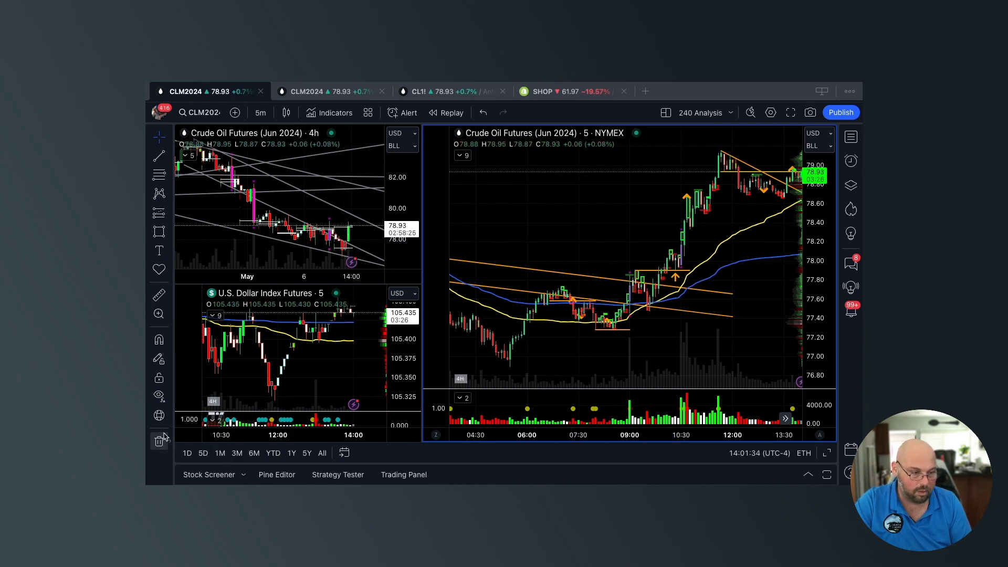
left_click(169, 398)
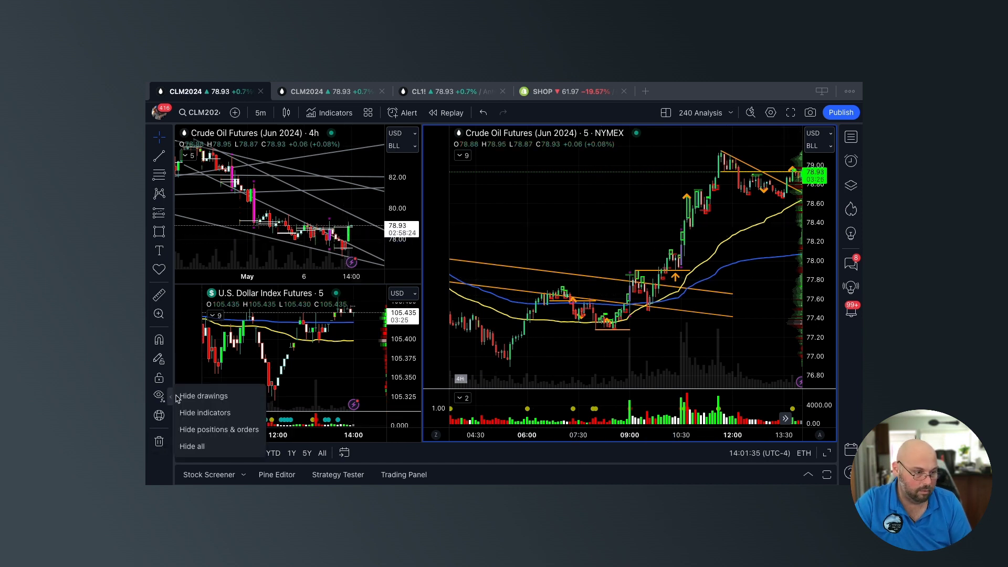
left_click(207, 394)
scroll(571, 325, "right", 3)
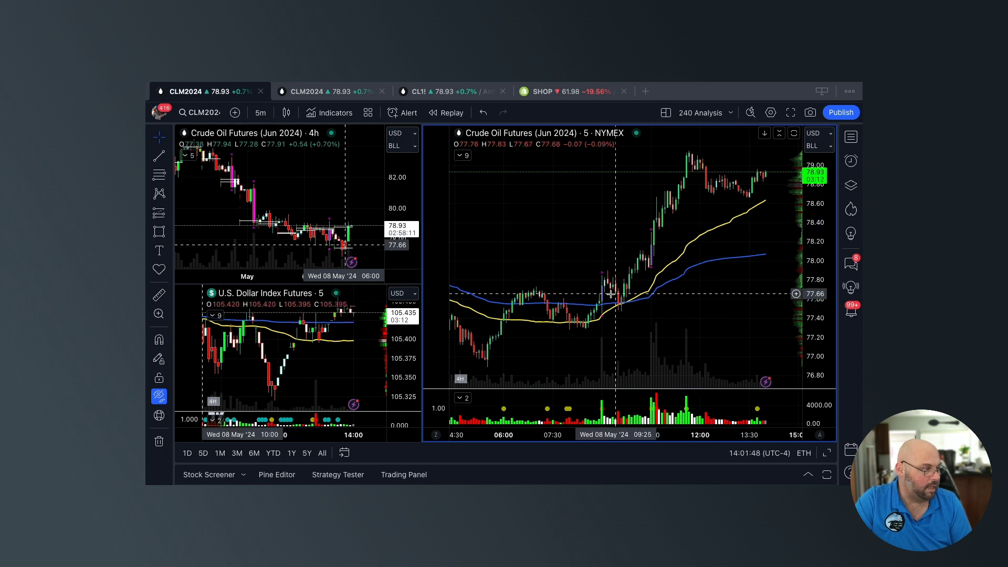
scroll(577, 336, "left", 5)
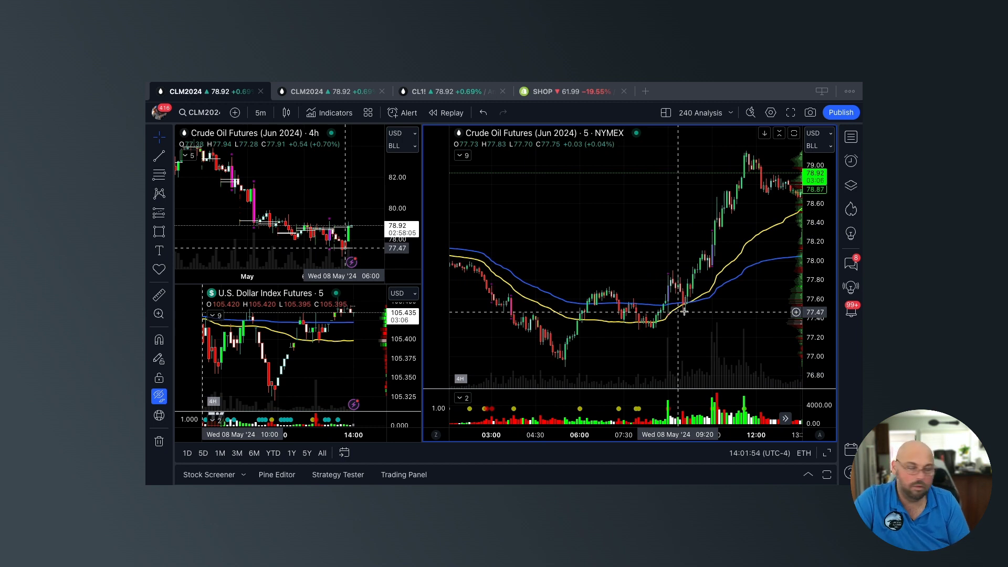
scroll(692, 305, "right", 5)
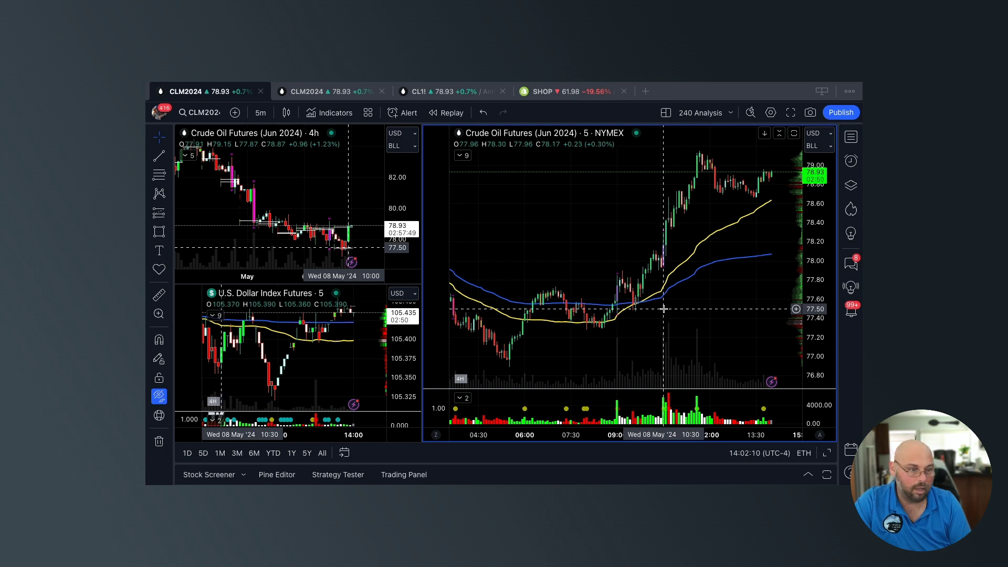
Show the hidden drawings again and examine the marked 08:00 base and breakout on the 5-minute crude oil chart
left_click(159, 395)
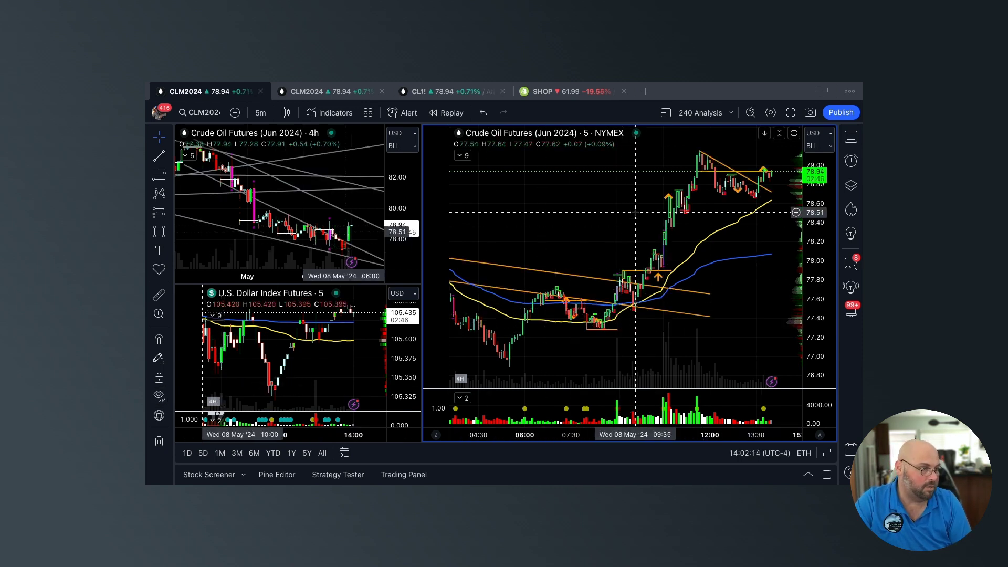
scroll(600, 213, "up", 1)
scroll(599, 213, "up", 2)
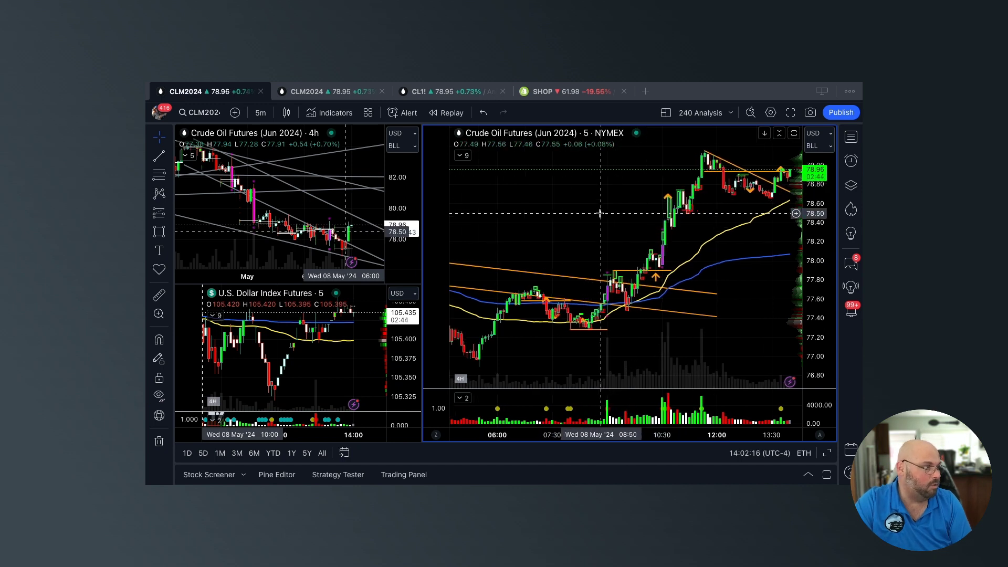